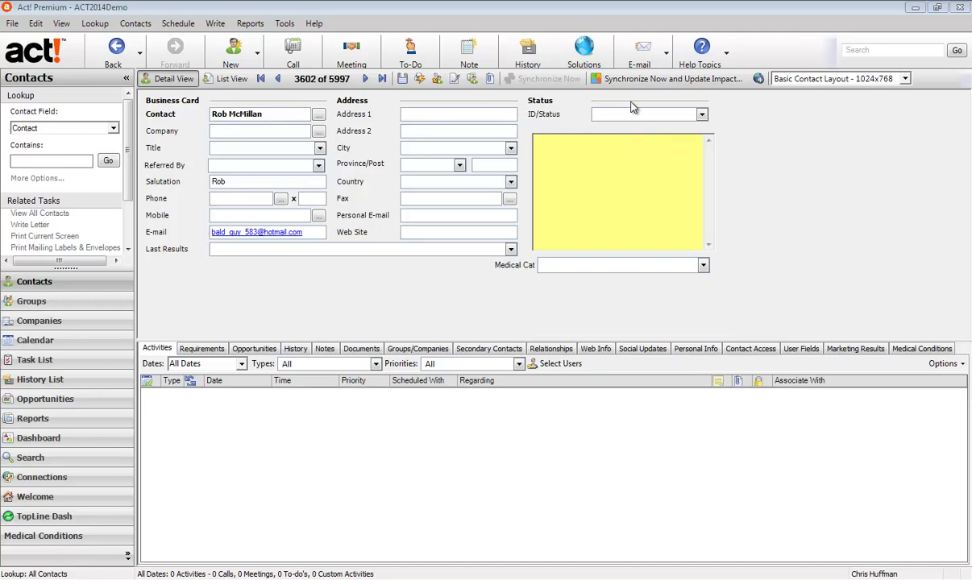
Step: Open Scan for Duplicates and set Company as the first match field
left_click(286, 24)
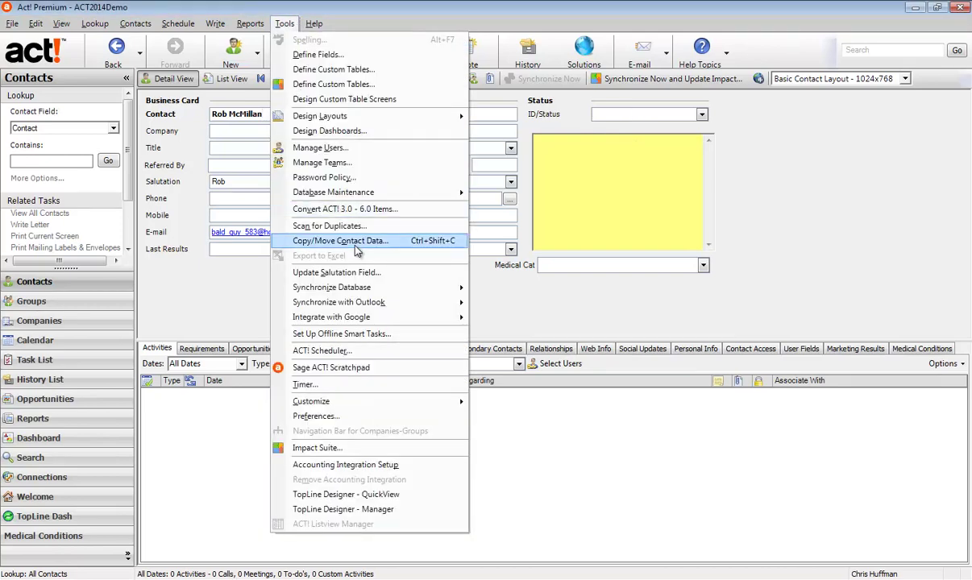
left_click(329, 225)
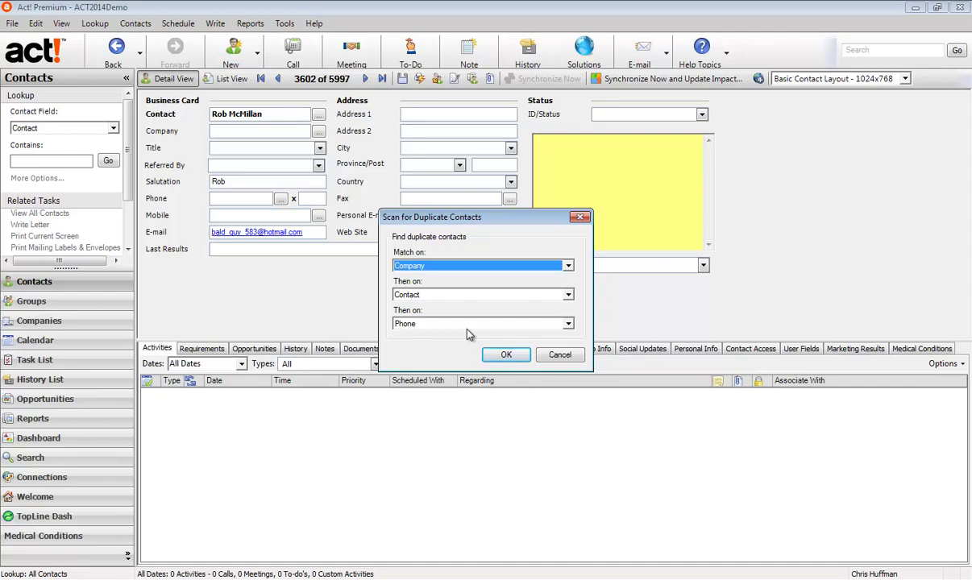
left_click(532, 266)
scroll(524, 305, "down", 12)
scroll(589, 284, "up", 15)
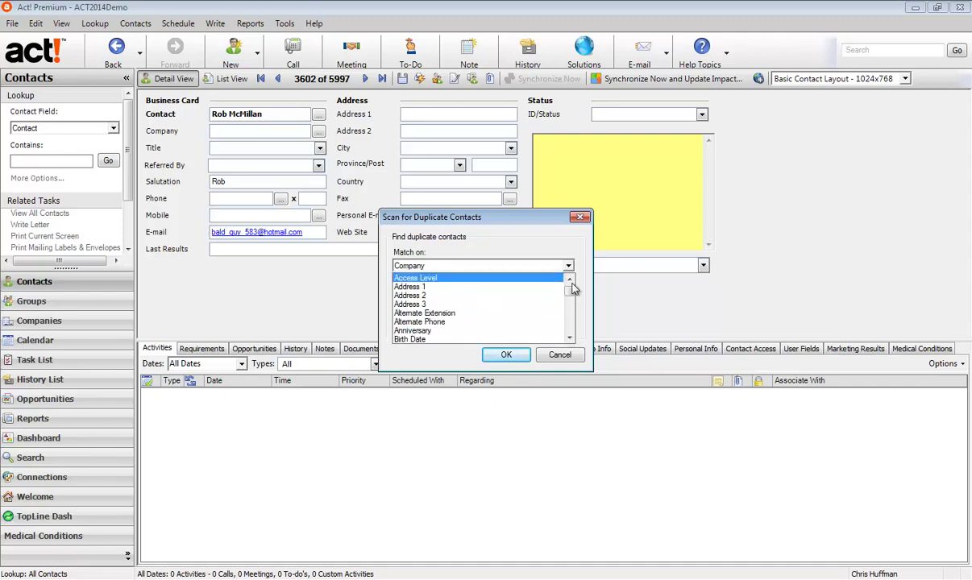
scroll(500, 290, "down", 2)
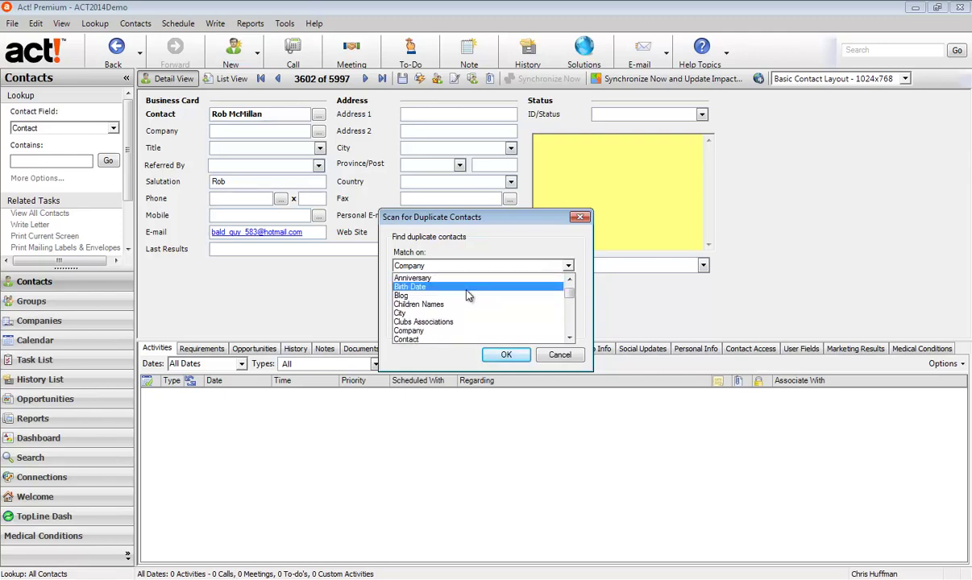
left_click(450, 289)
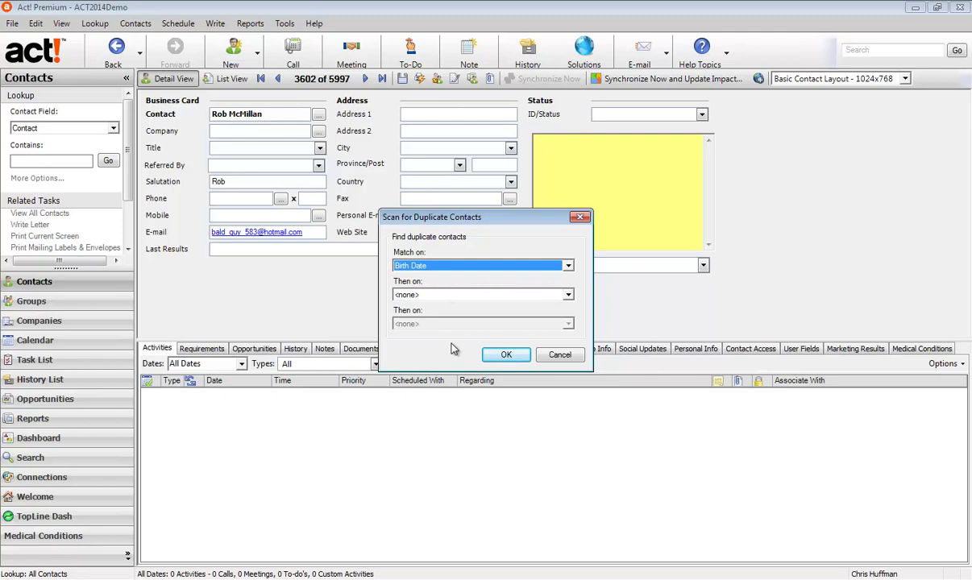
left_click(568, 266)
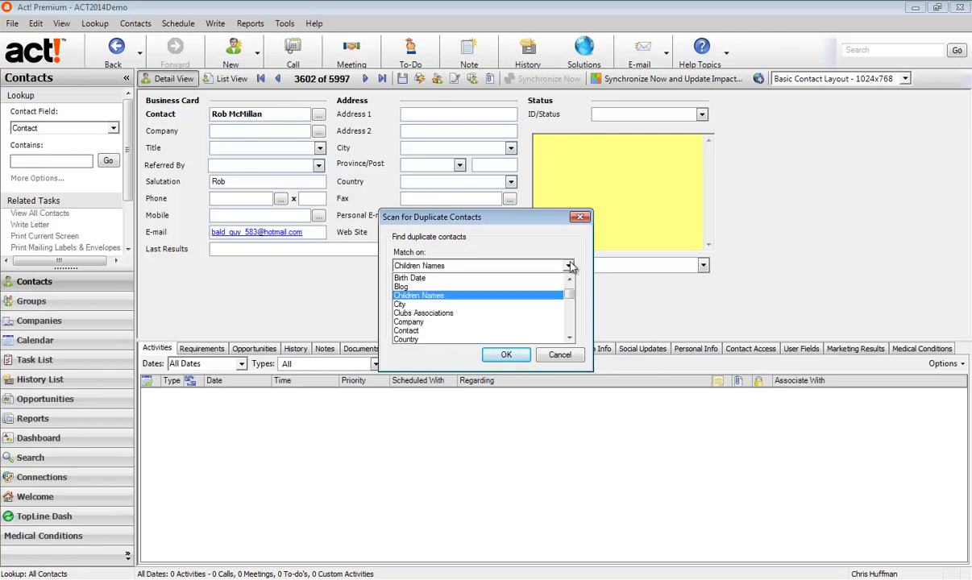
left_click(479, 322)
Step: Set Contact and Phone as the second and third match fields and run the scan
left_click(506, 296)
scroll(496, 341, "down", 3)
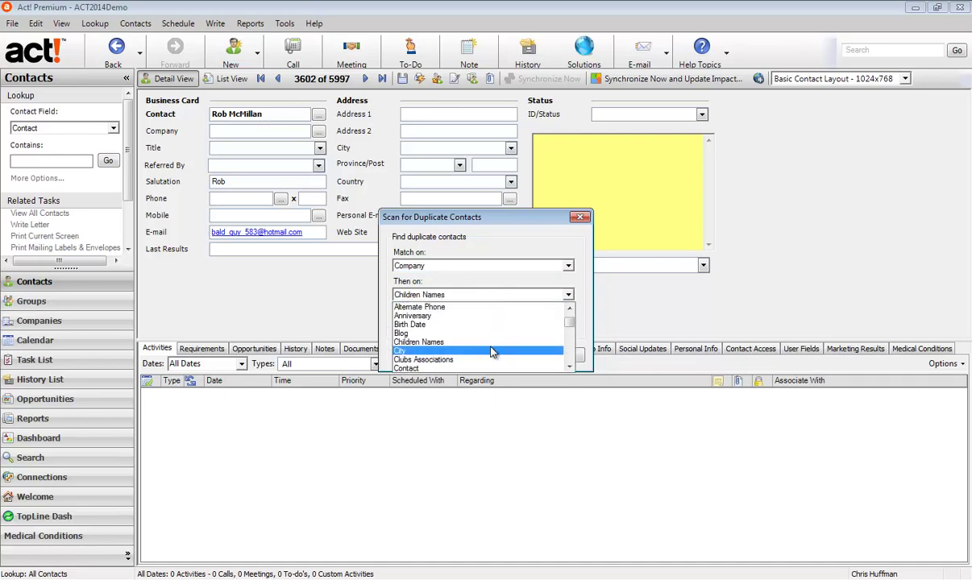
scroll(495, 345, "down", 1)
left_click(495, 342)
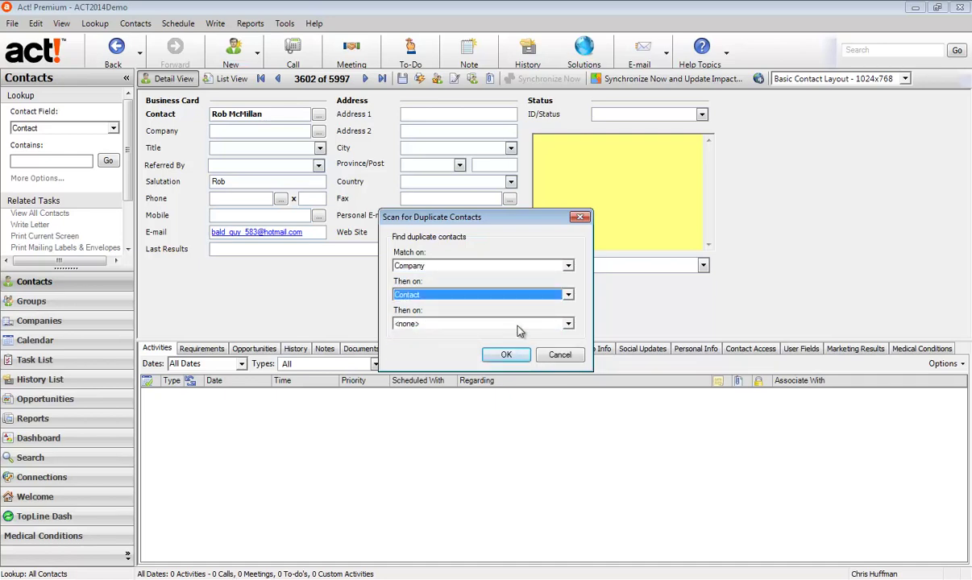
left_click(487, 323)
scroll(508, 359, "down", 5)
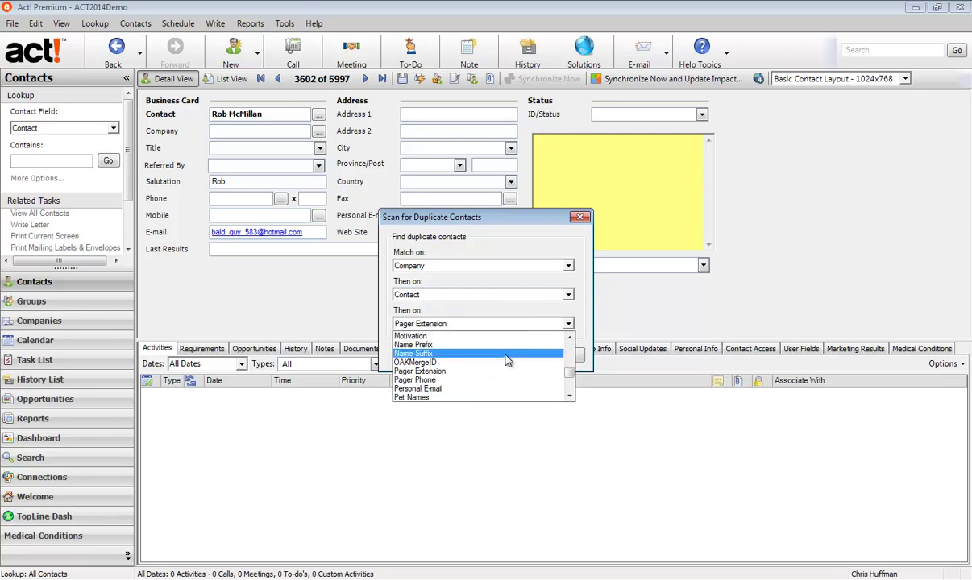
scroll(506, 359, "down", 1)
left_click(493, 379)
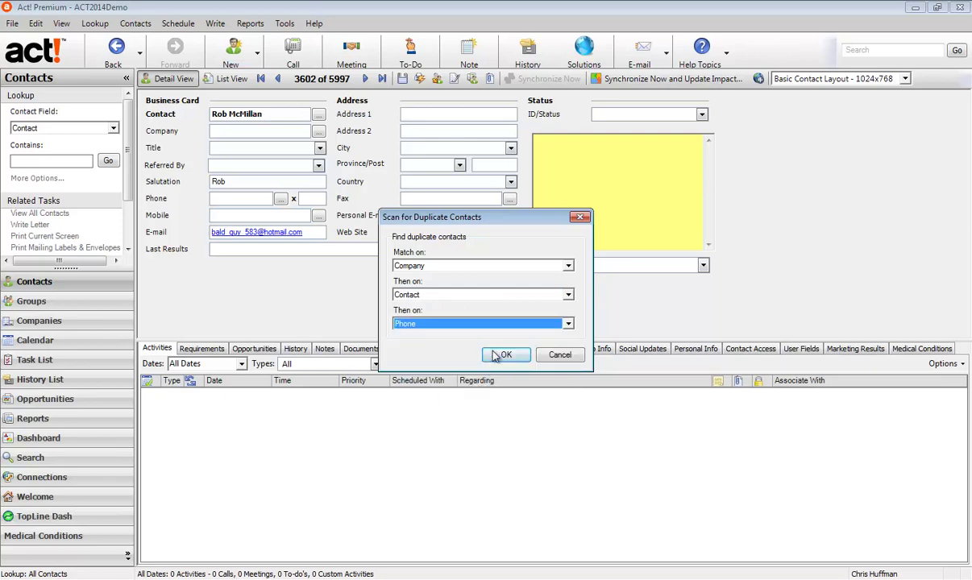
left_click(503, 354)
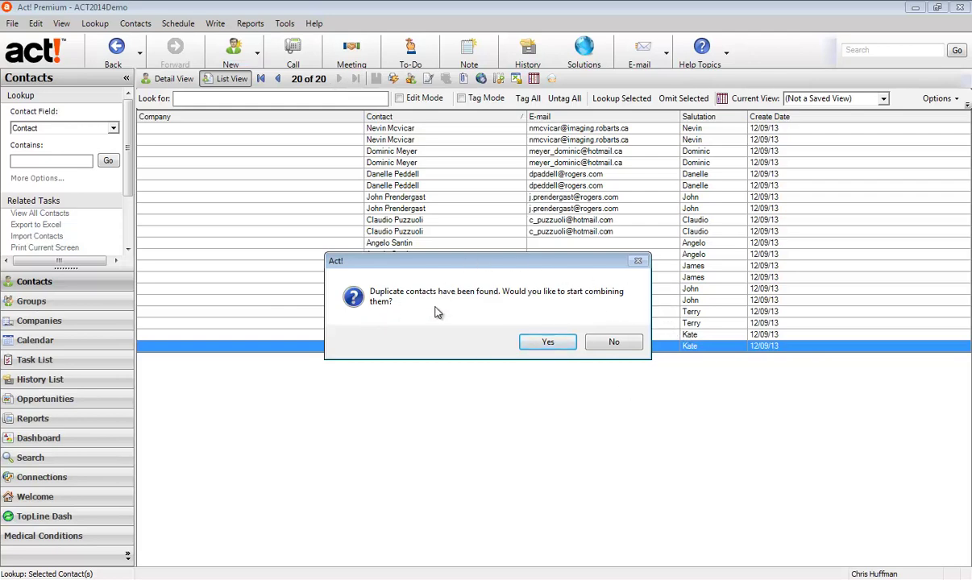
Step: Decline combining now, leaving the 20 duplicates listed in pairs
left_click(616, 342)
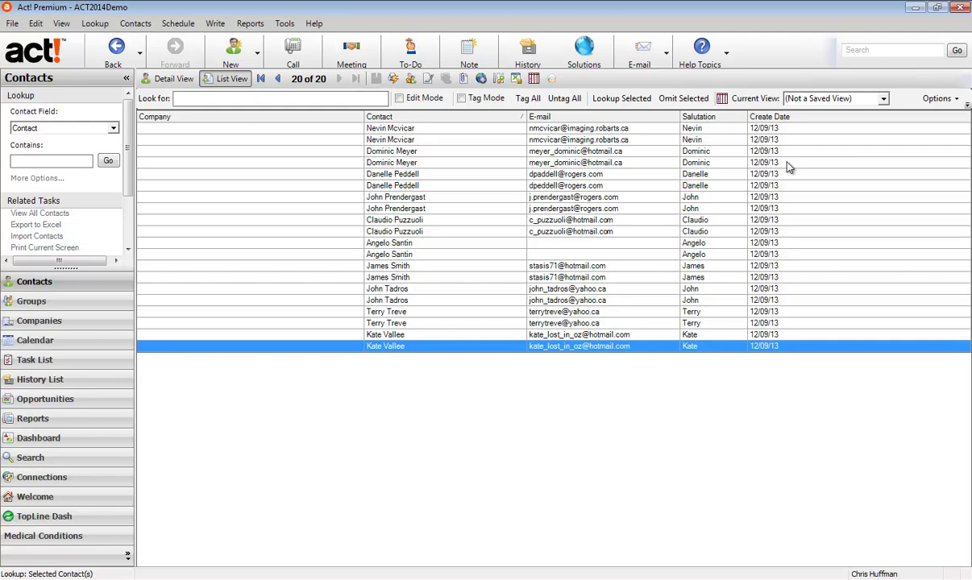
double_click(511, 134)
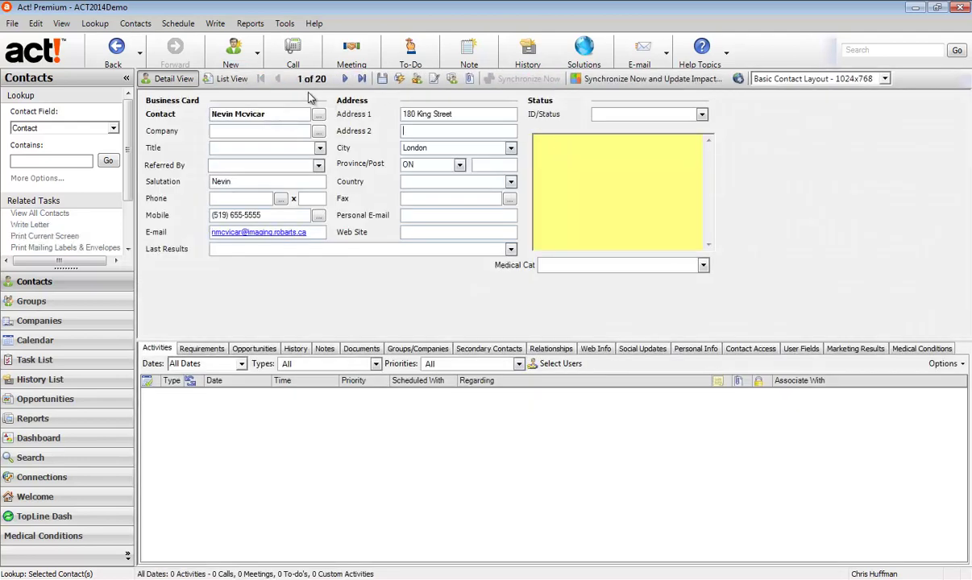
left_click(343, 80)
left_click(344, 80)
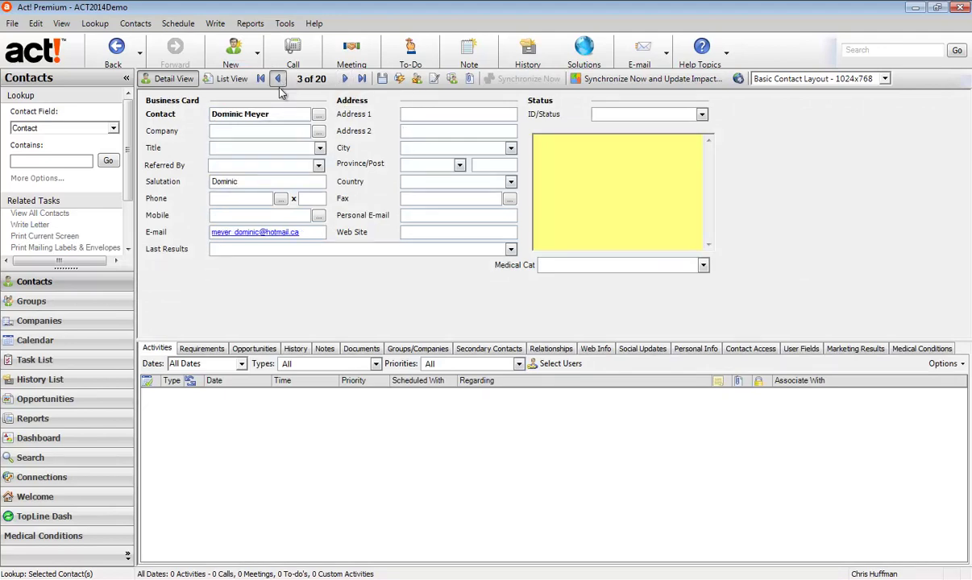
left_click(278, 79)
left_click(324, 348)
left_click(295, 348)
left_click(278, 79)
left_click(231, 78)
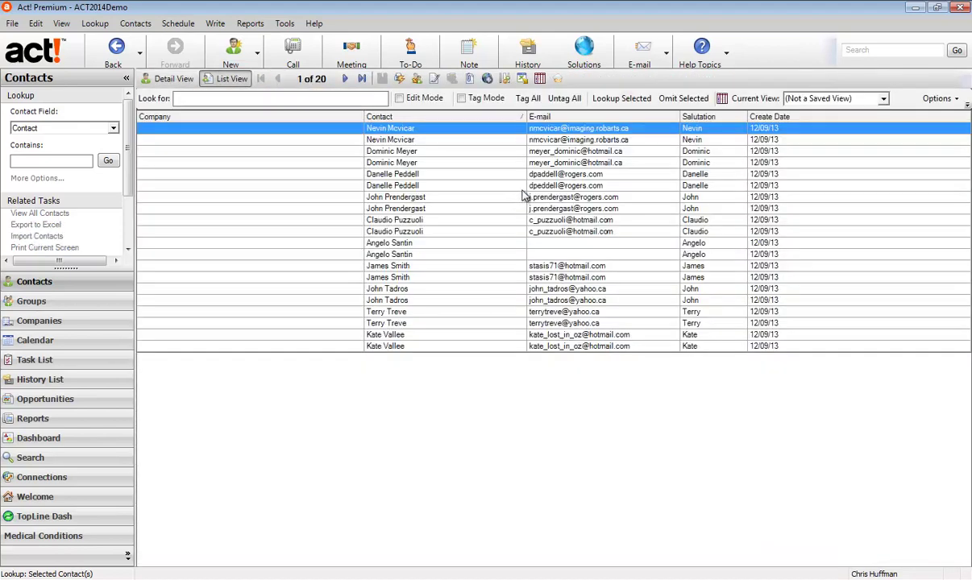
Step: In Copy/Move Contact Data, select both records of the first duplicated contact as the pair
left_click(281, 25)
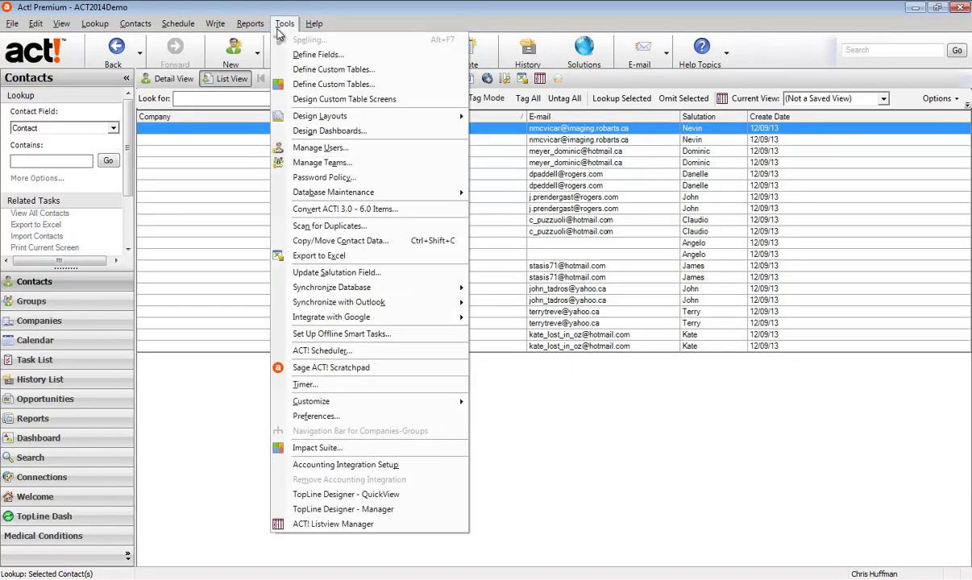
left_click(353, 243)
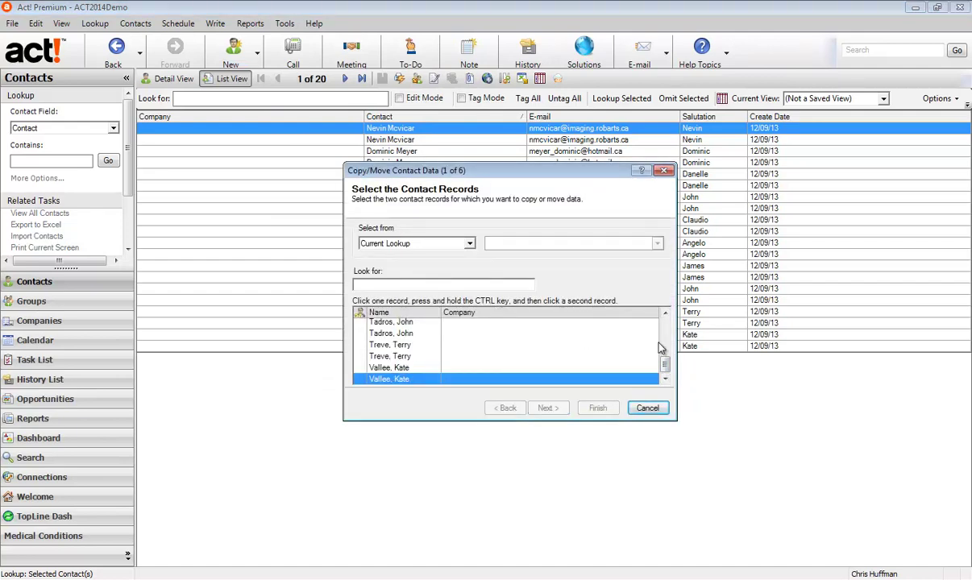
left_click_drag(666, 370, 665, 328)
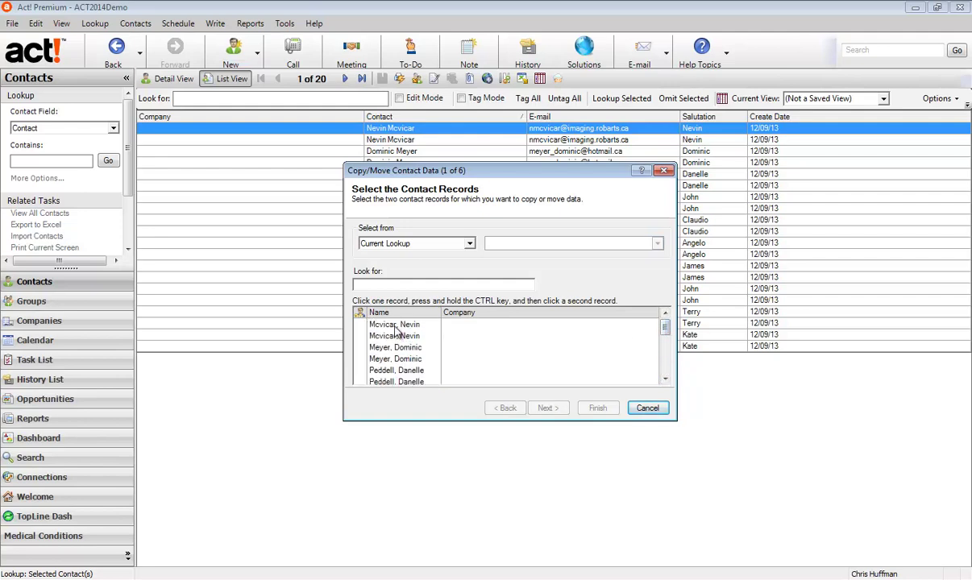
left_click(395, 324)
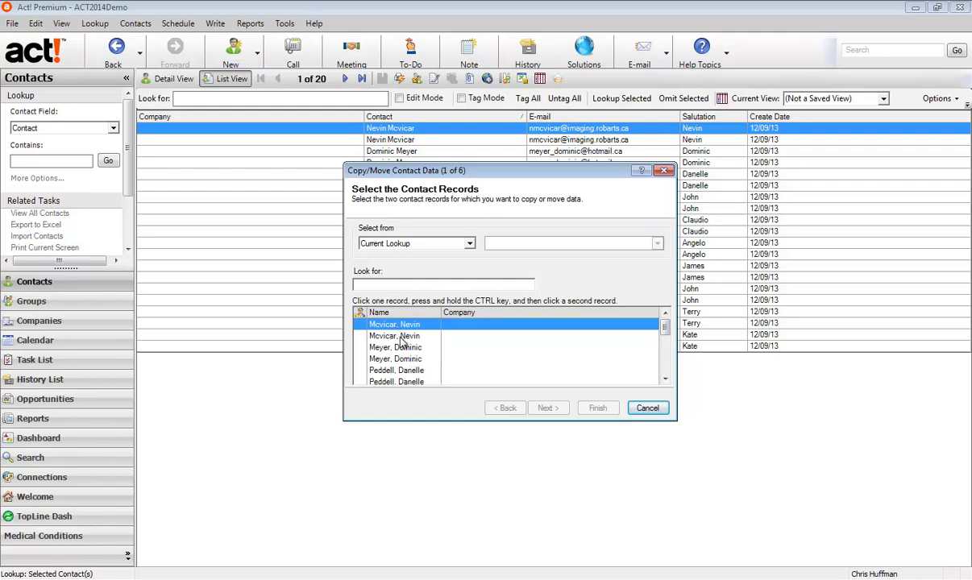
left_click(400, 336, "ctrl")
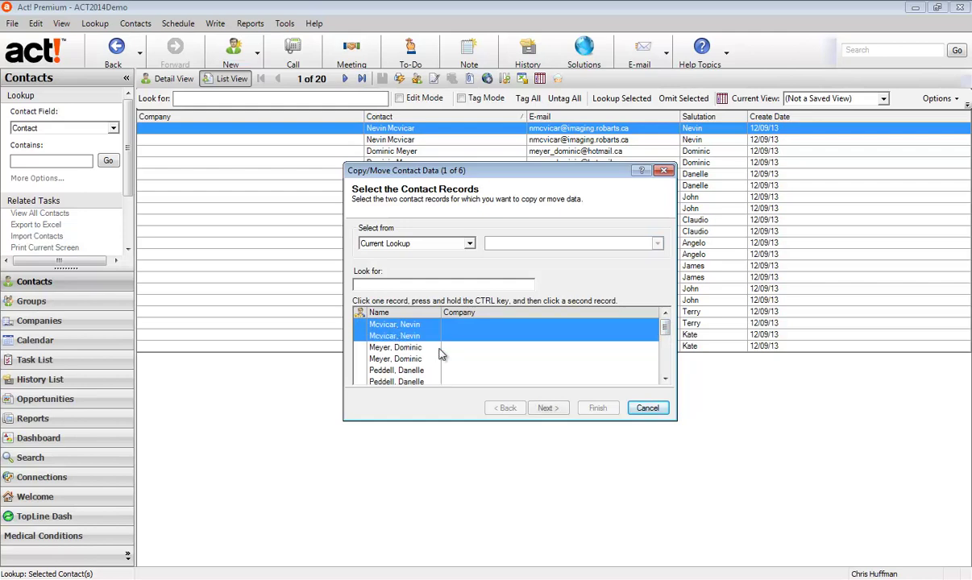
left_click(548, 408)
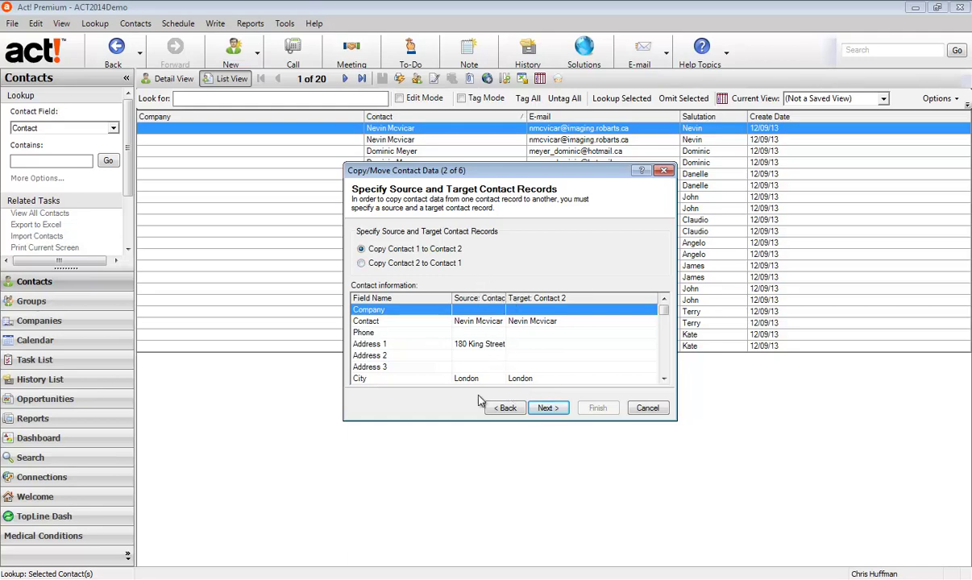
Step: Choose 'Copy Contact 2 to Contact 1' as the copy direction
left_click(663, 379)
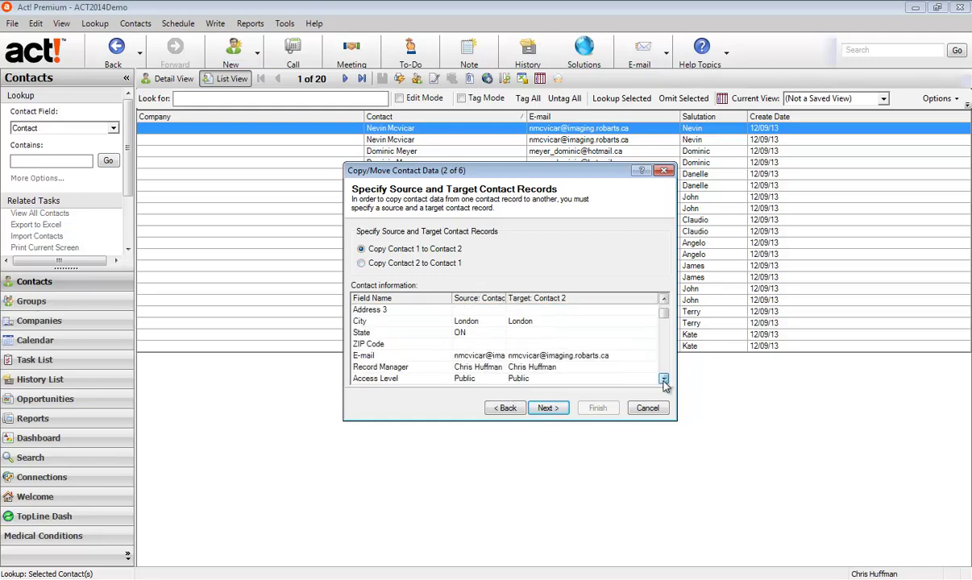
left_click_drag(664, 378, 664, 379)
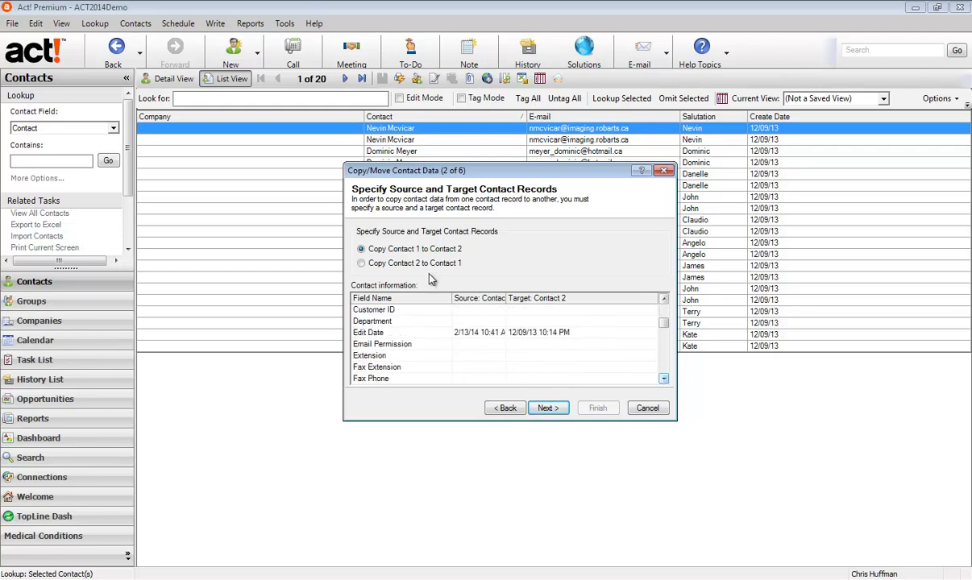
left_click(363, 265)
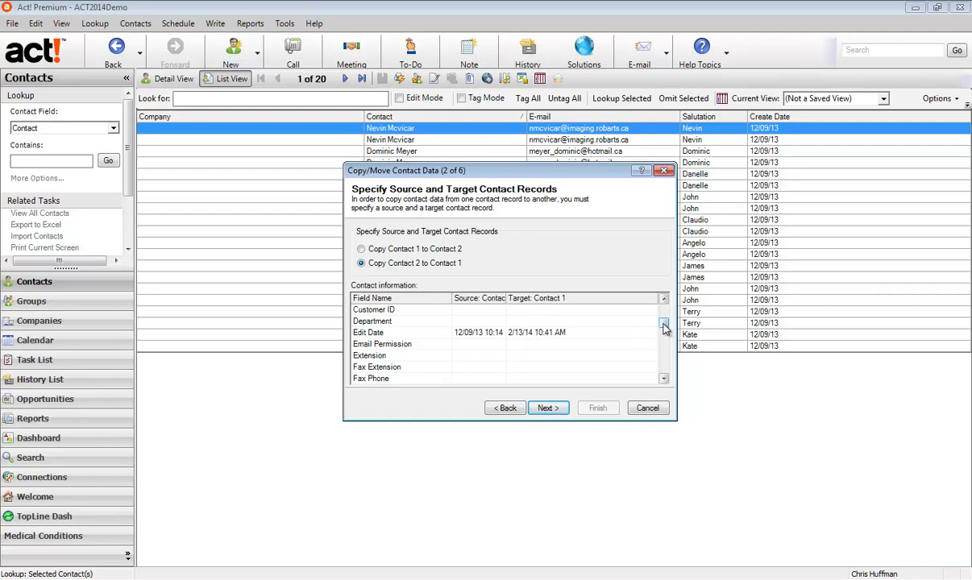
left_click_drag(663, 322, 663, 310)
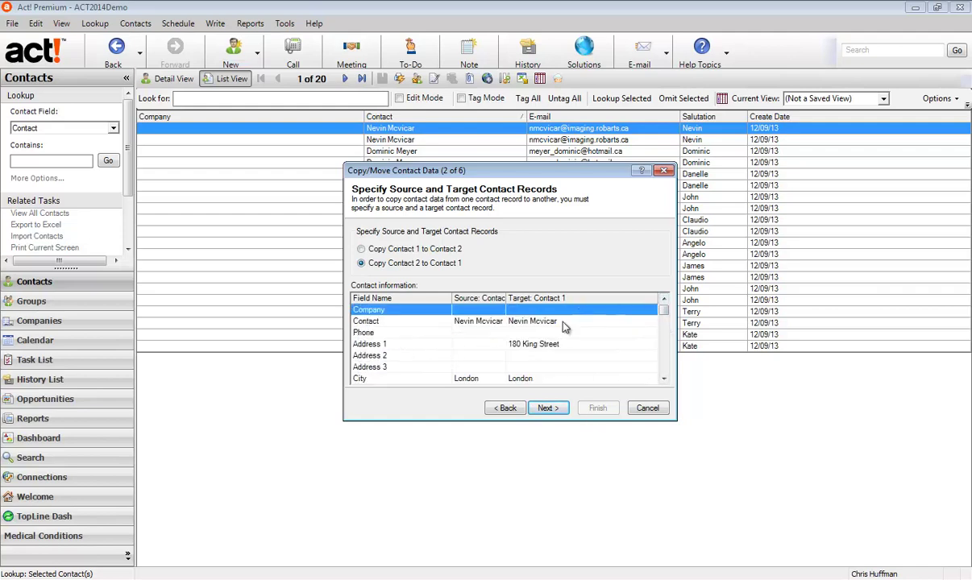
left_click(554, 409)
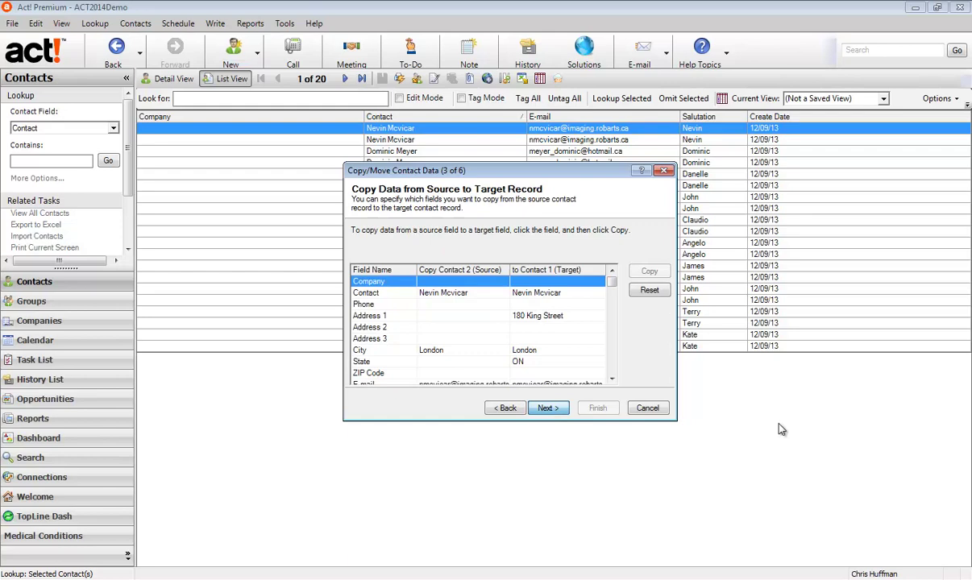
left_click(484, 316)
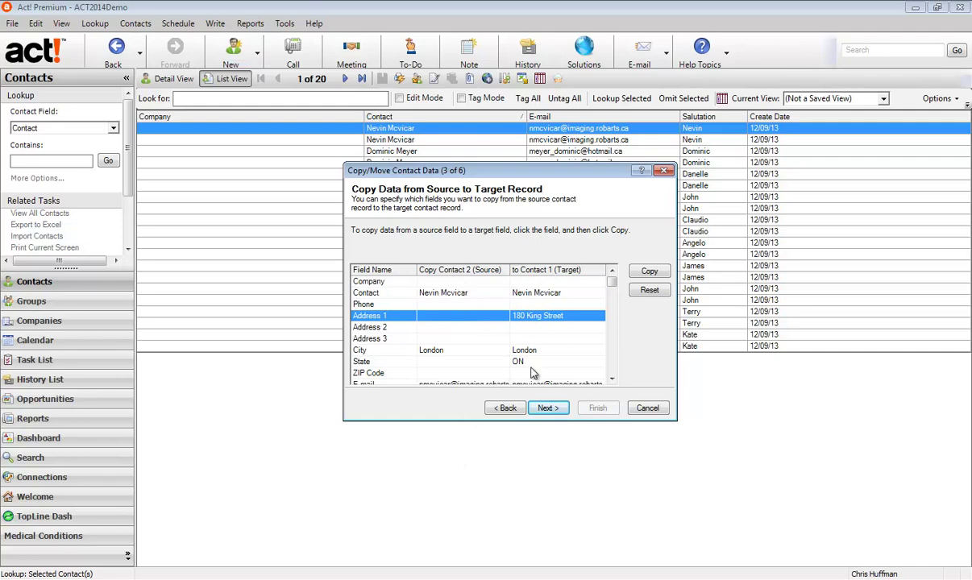
left_click(613, 379)
scroll(614, 383, "down", 1)
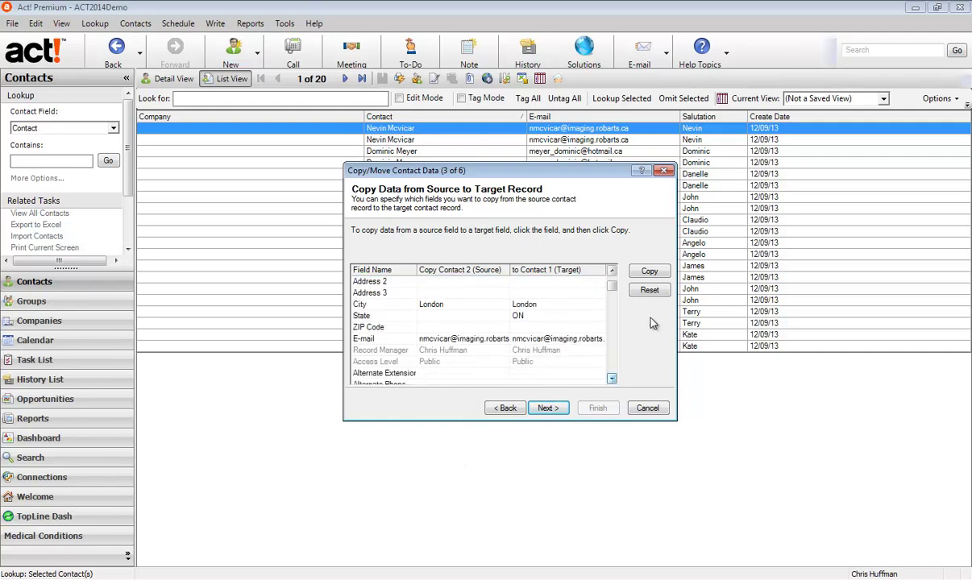
left_click(504, 408)
left_click(548, 408)
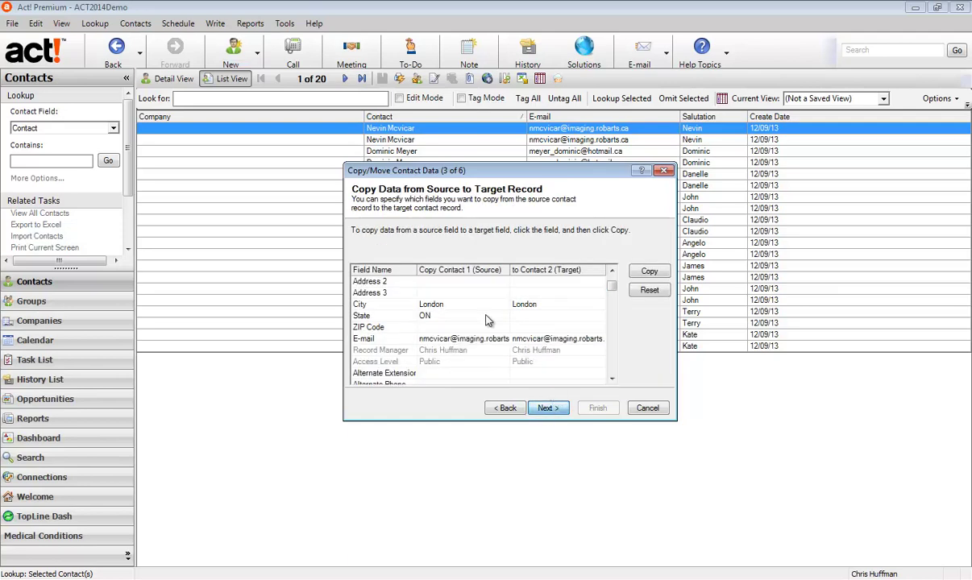
scroll(497, 320, "up", 2)
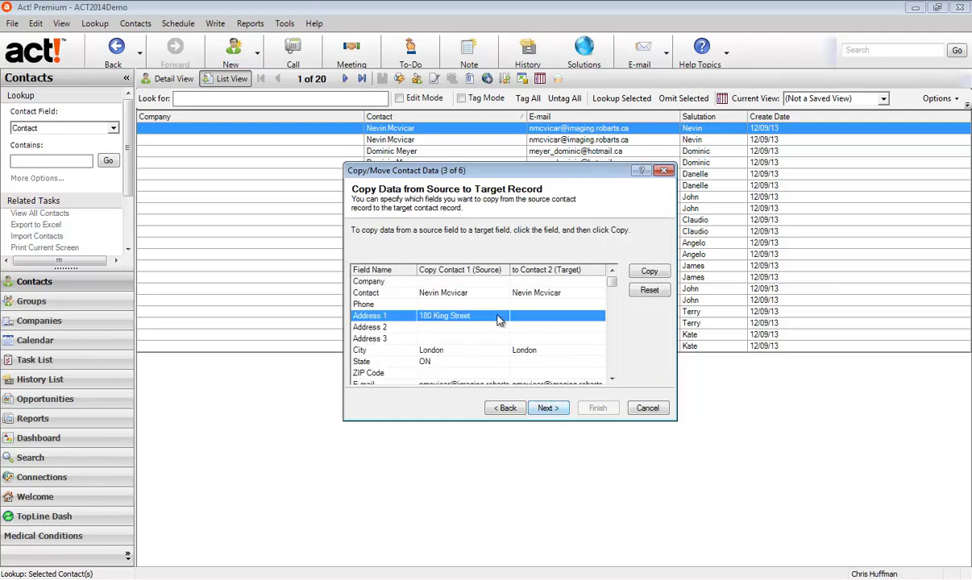
left_click(649, 271)
Step: Copy the State value (ON) with the direction set to Contact 2 into Contact 1
left_click(564, 361)
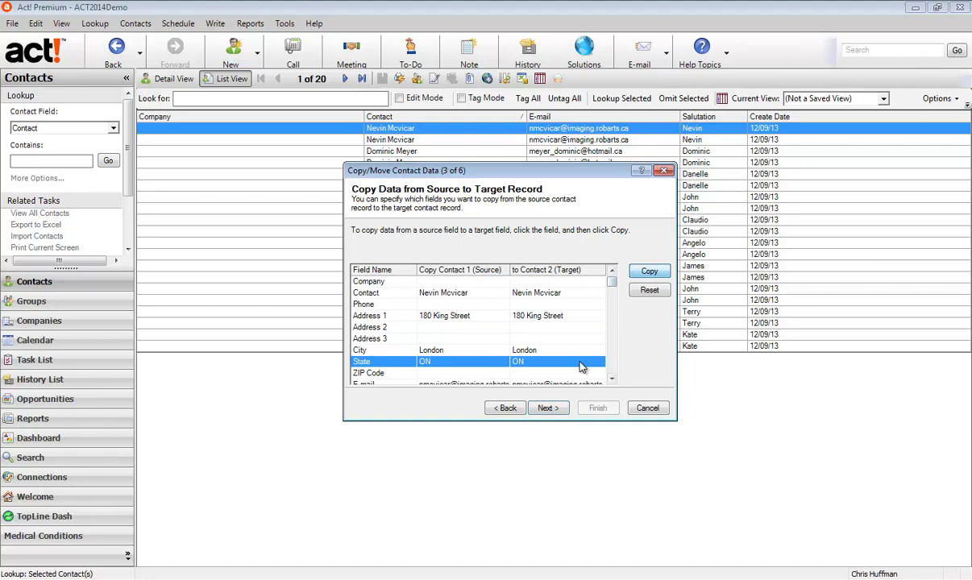
scroll(573, 337, "down", 6)
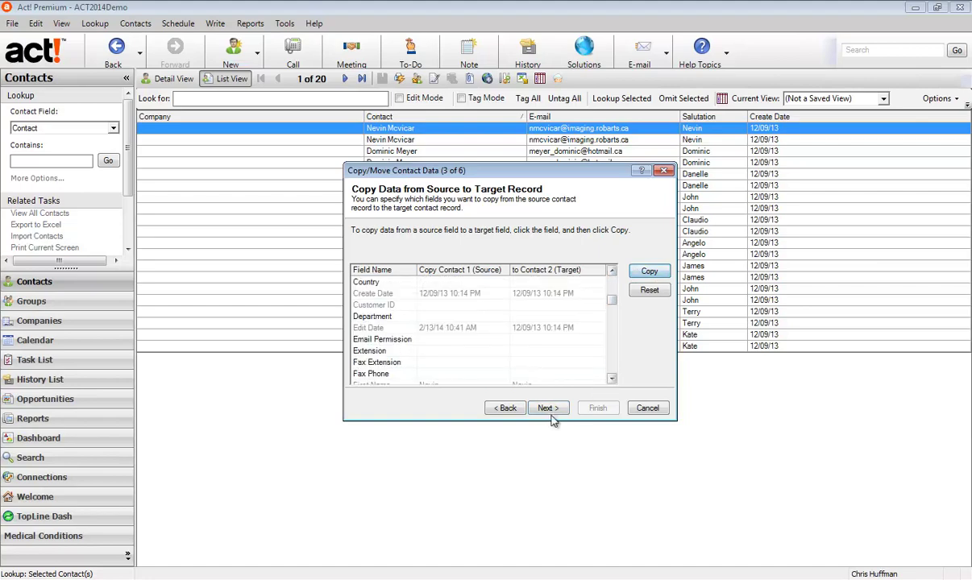
left_click(506, 408)
left_click(361, 263)
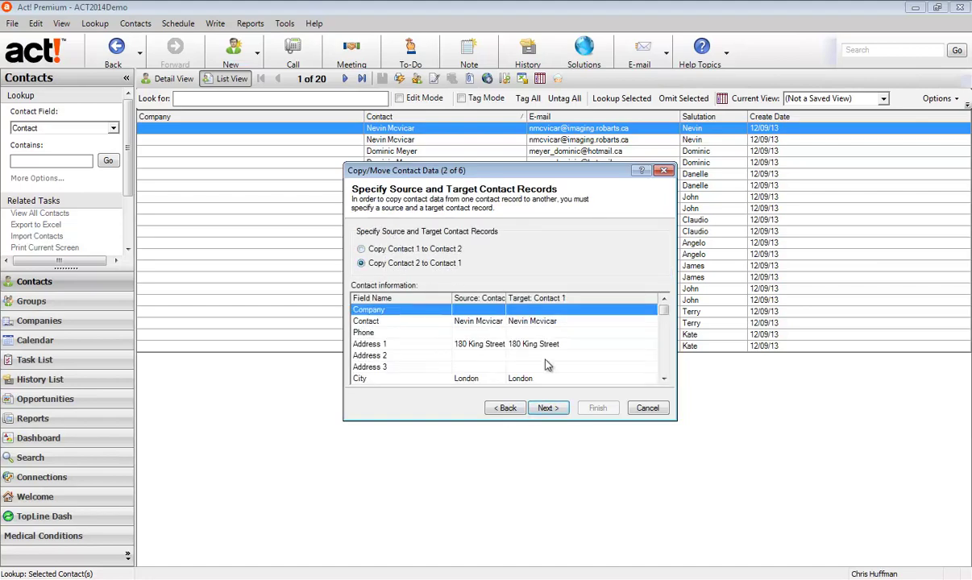
left_click(556, 411)
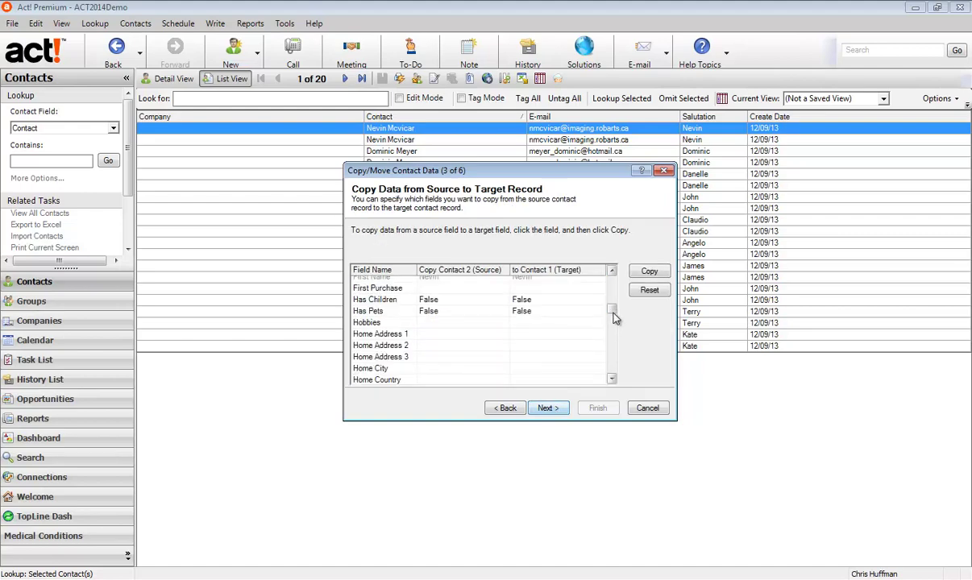
scroll(613, 316, "up", 8)
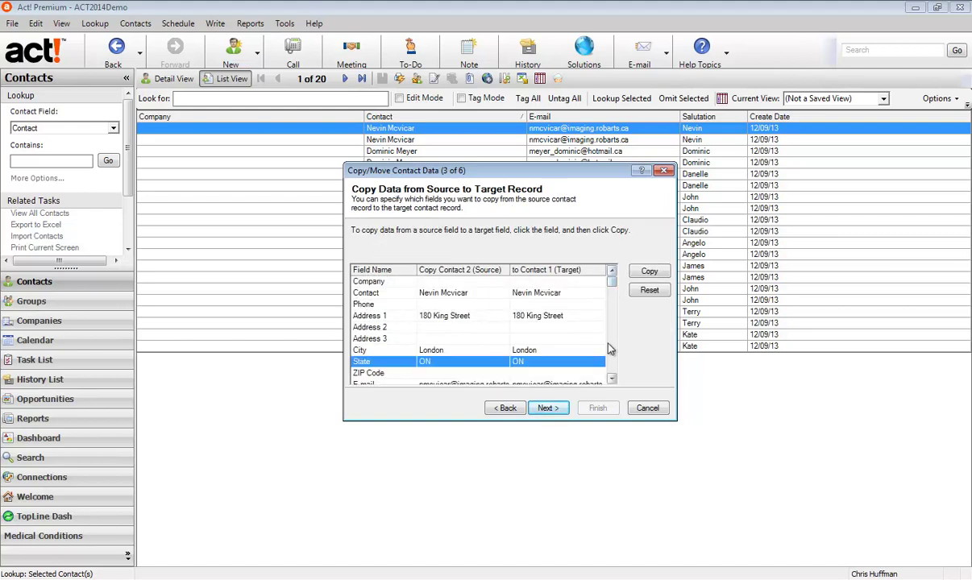
scroll(610, 348, "down", 15)
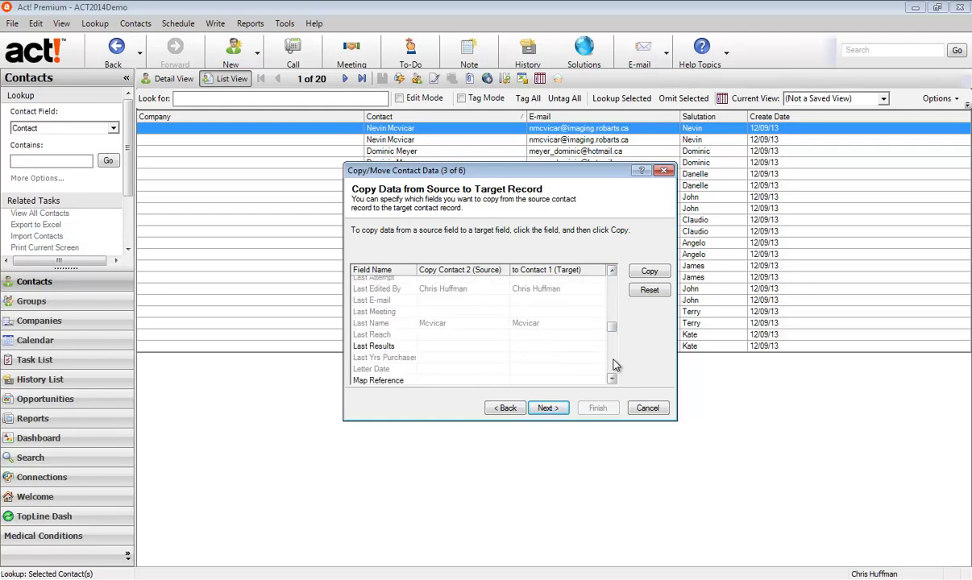
scroll(614, 364, "down", 3)
scroll(613, 374, "down", 12)
mouse_move(613, 372)
left_mouse_down()
mouse_move(612, 355)
mouse_move(612, 373)
left_mouse_up()
left_click(548, 408)
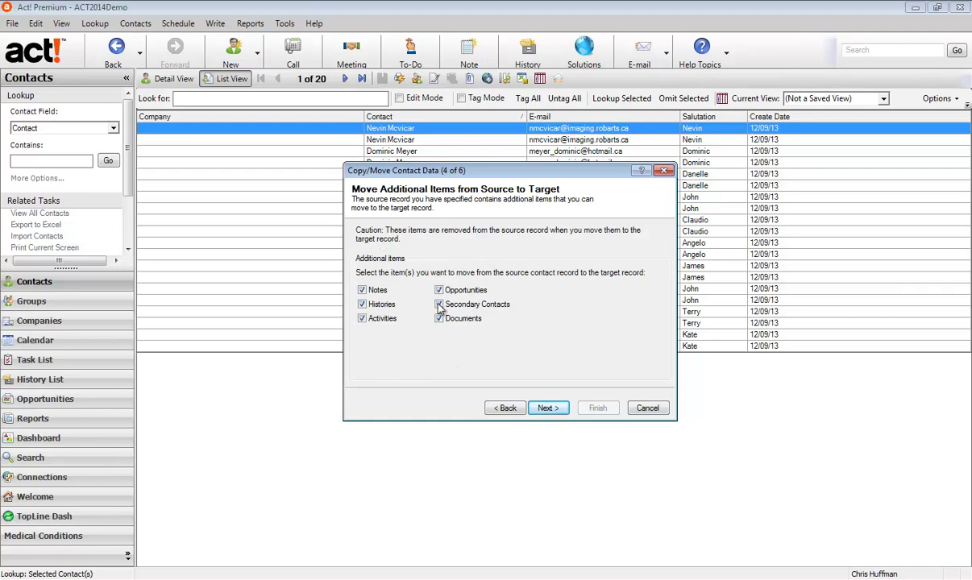
Step: Keep all additional items (notes through documents) ticked to move and continue
left_click(552, 407)
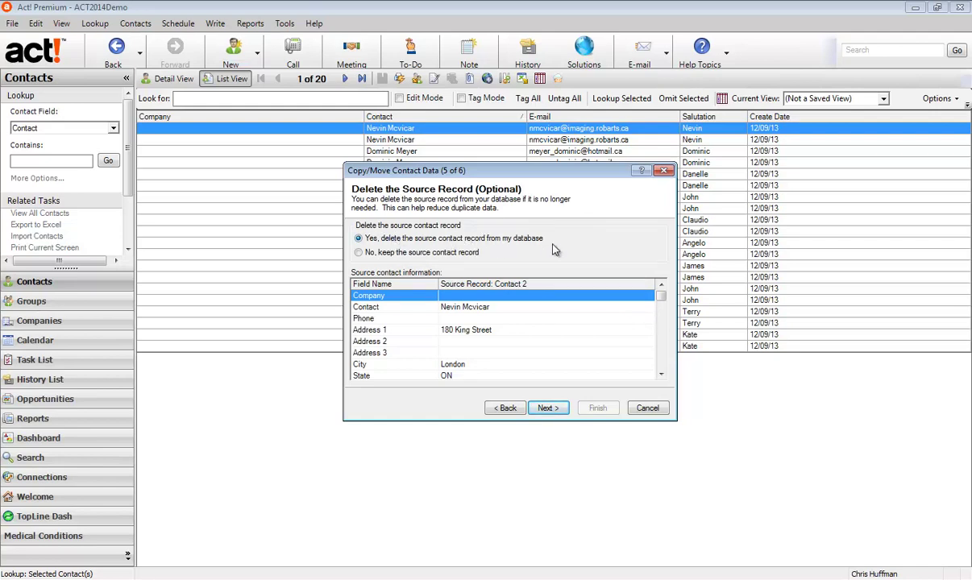
Step: Choose 'Yes, delete the source contact record' and confirm the deletion warning
left_click(360, 252)
left_click(358, 239)
left_click(550, 410)
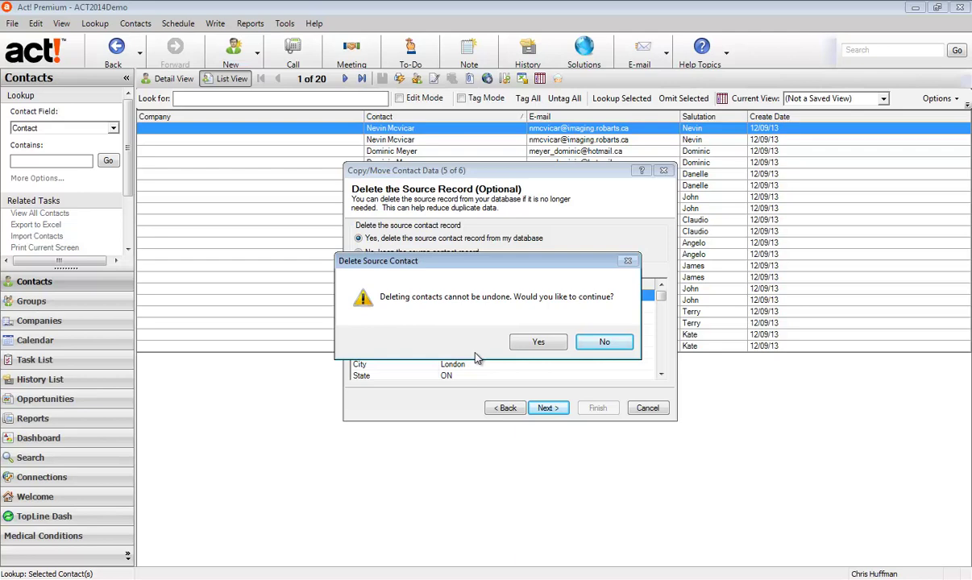
left_click(539, 342)
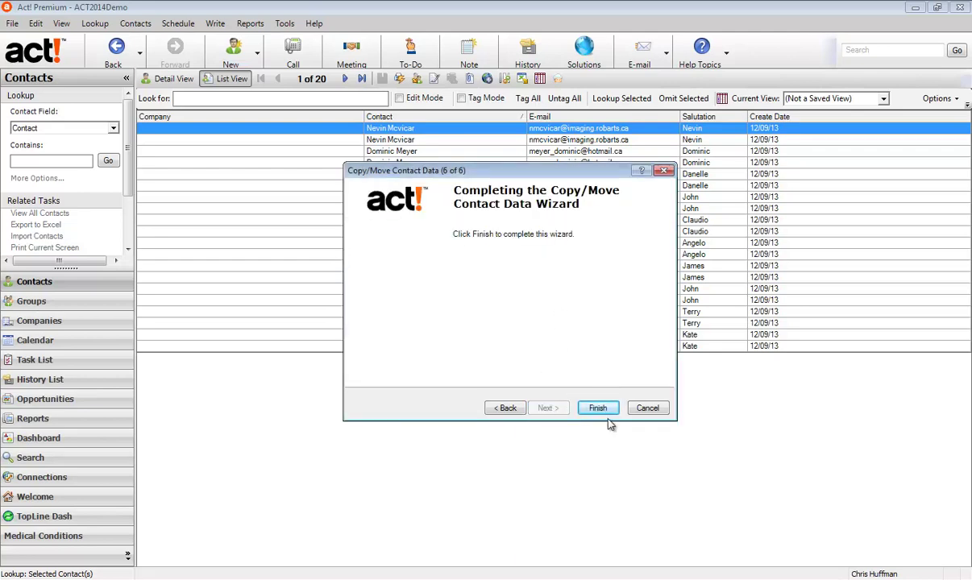
Step: Finish the wizard, leaving 19 records with the contact listed once
left_click(597, 408)
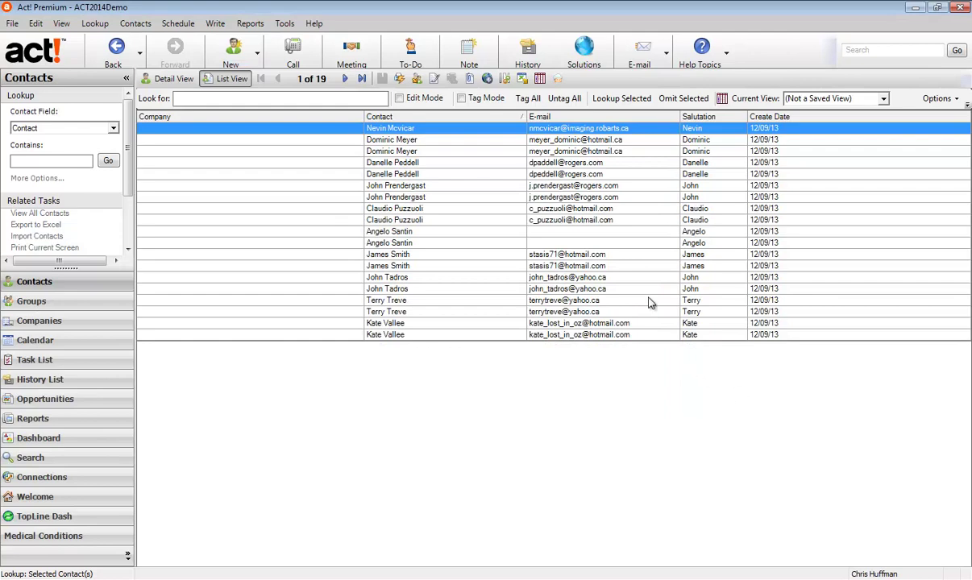